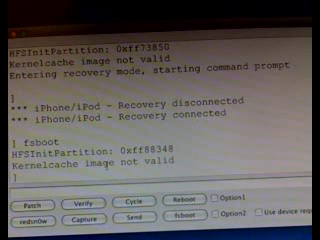
Highlight the 'Kernelcache image not valid' log line and retry fsboot on the iPod.
triple_click(99, 162)
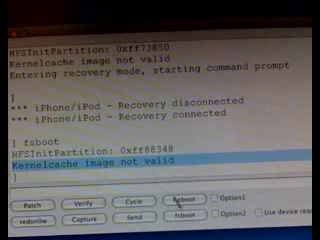
left_click(185, 216)
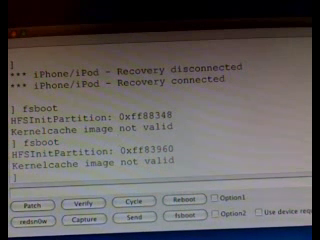
Apply the redsn0w patch to the iPod in recovery mode.
left_click(32, 221)
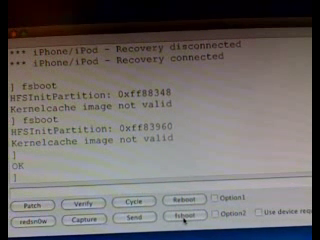
Run fsboot again and highlight the 'Loading kernel cache' and 'gBootArgs.commandLine' log lines.
left_click(184, 216)
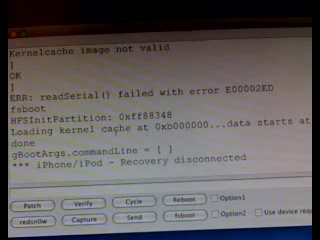
triple_click(122, 126)
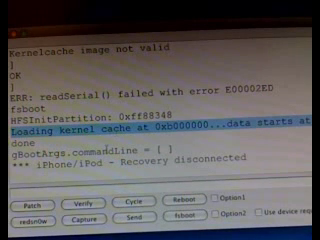
triple_click(122, 152)
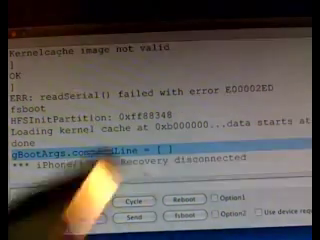